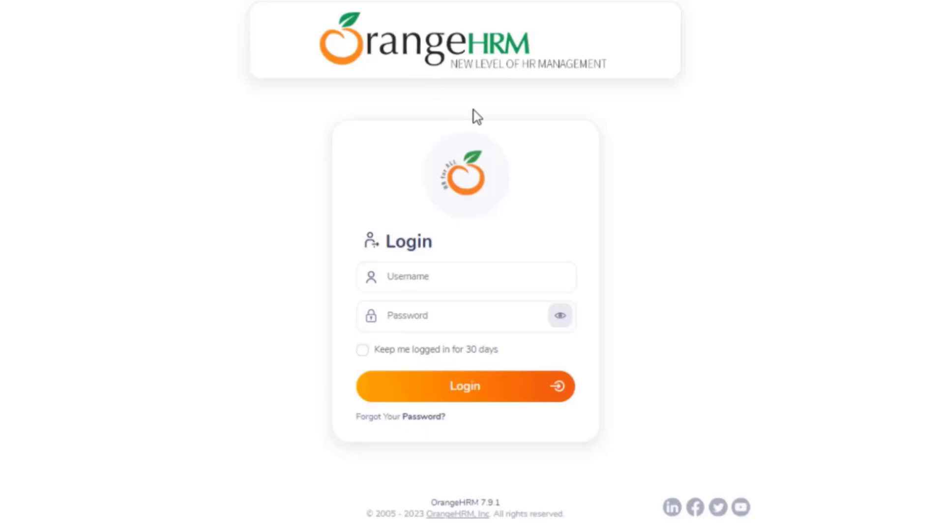
Step: Enter the username and password on the OrangeHRM login form
left_click(424, 276)
type("Jacqueline")
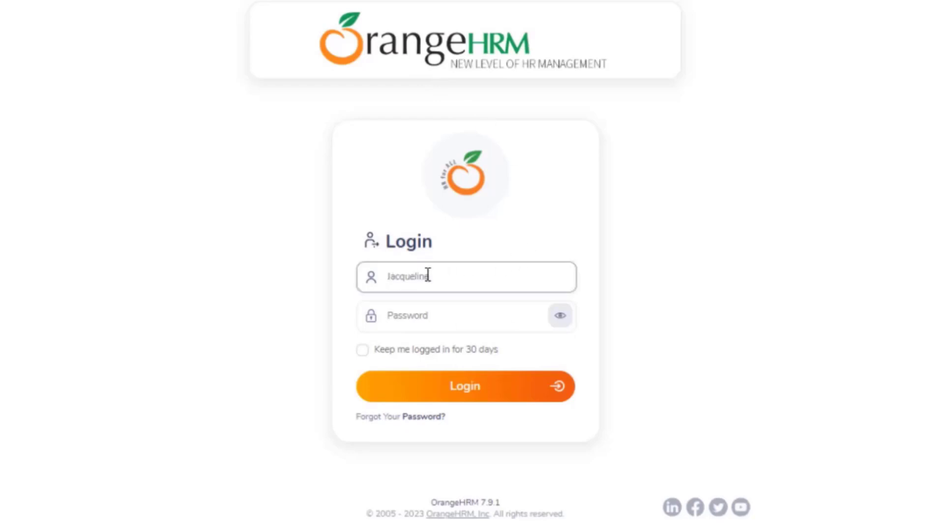
left_click(420, 317)
type("**********")
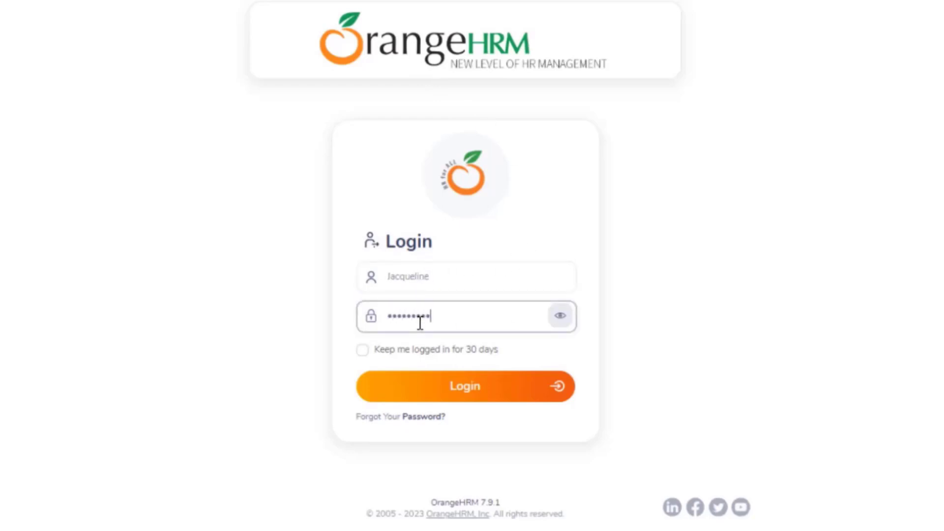
Step: Sign in and go to Employee Management > More > Competencies > Competency List
left_click(464, 386)
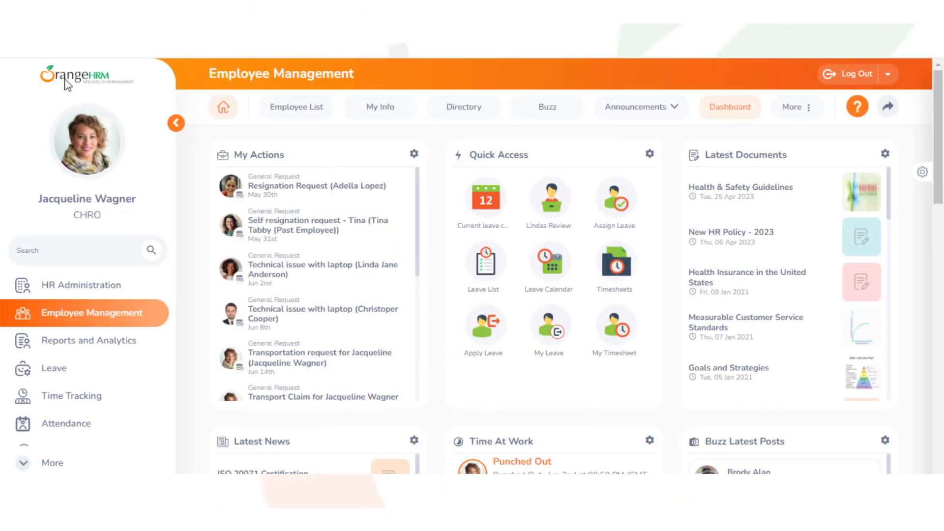
left_click(87, 313)
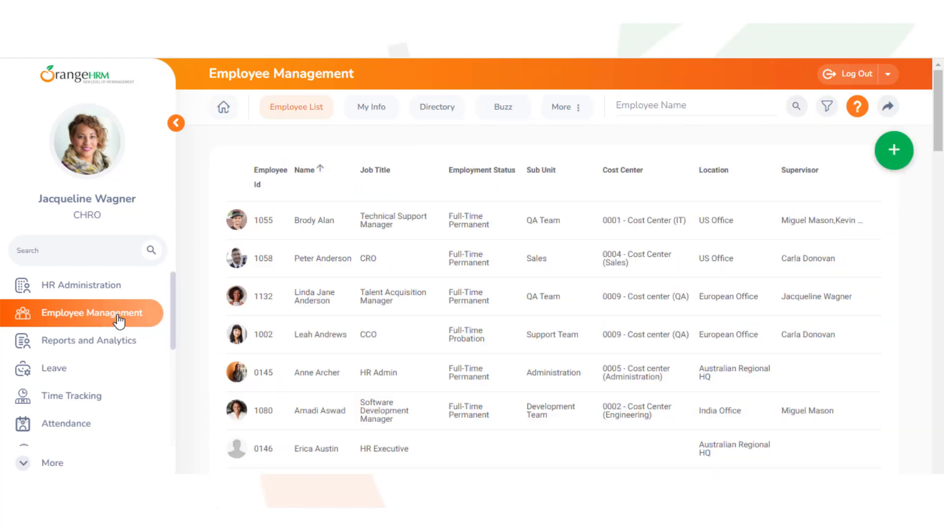
left_click(565, 107)
mouse_move(589, 197)
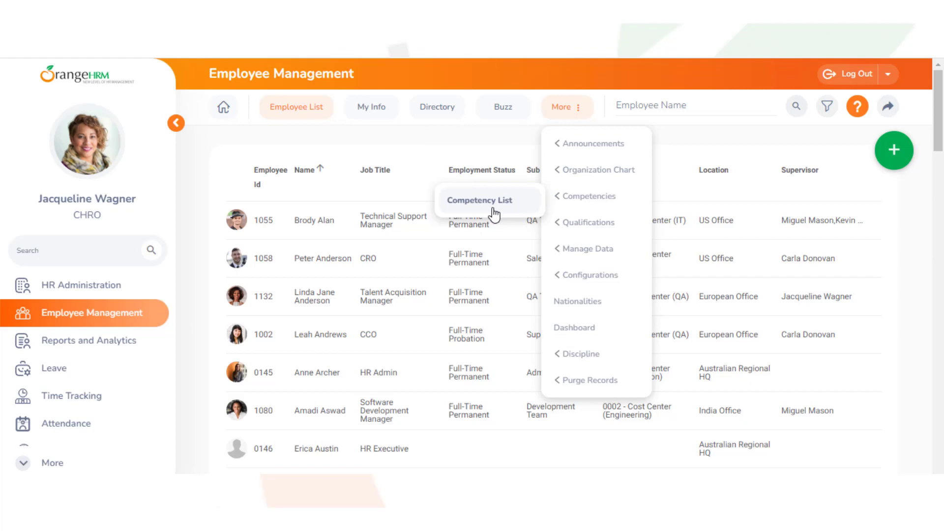
left_click(490, 210)
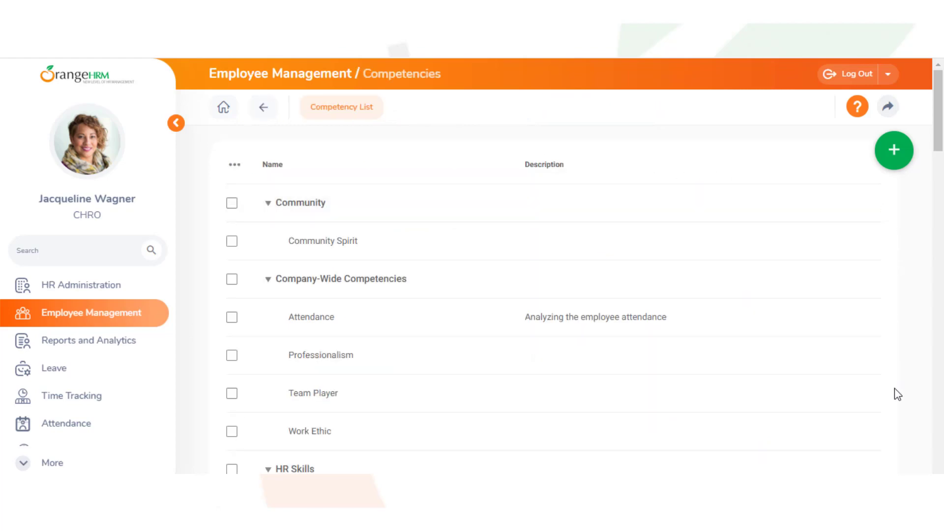
Step: Add competency 'Attendance/Timekeeping', described as punching in and out of the workplace, with no parent
left_click(892, 152)
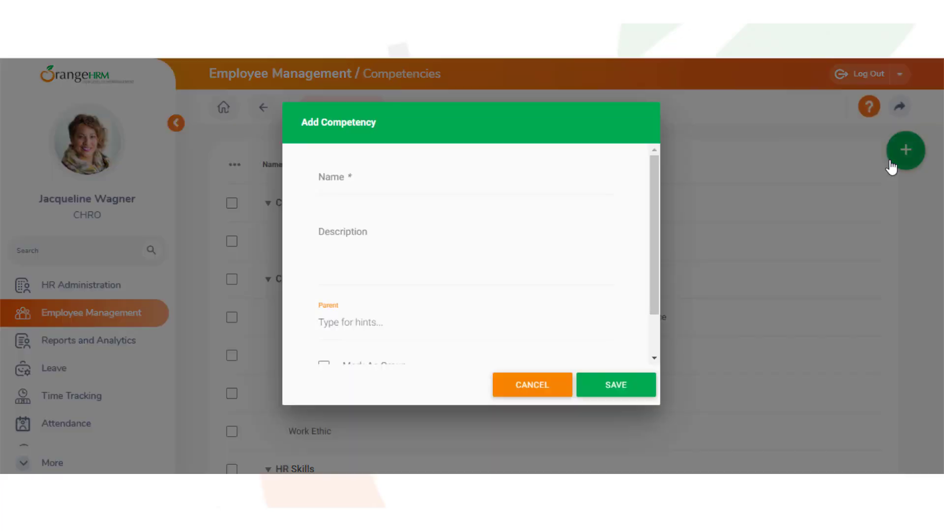
left_click(326, 183)
type("Attendance/Timekeeping")
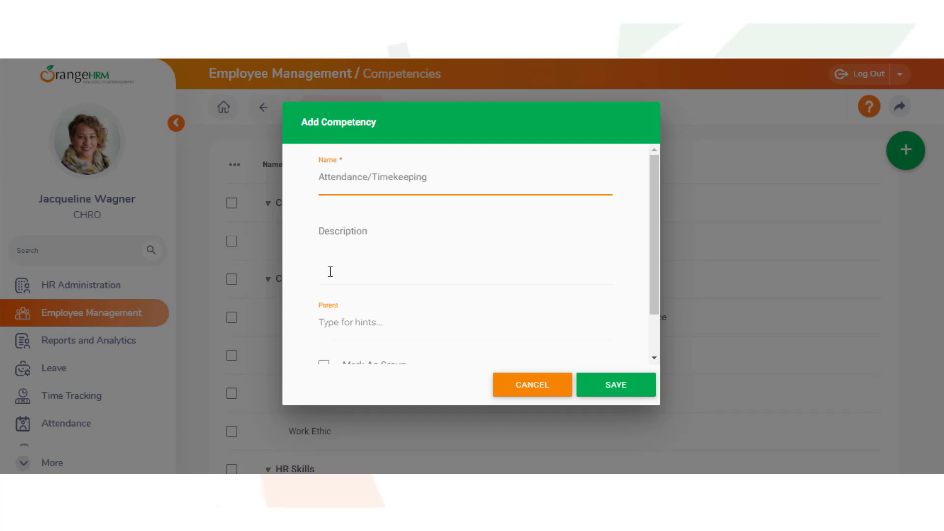
left_click(331, 272)
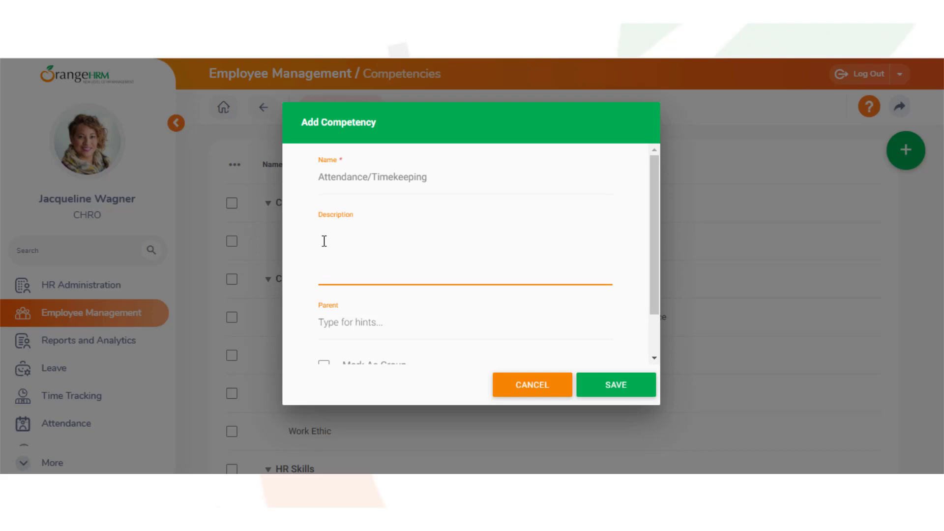
type("Punching in and out of the workplace")
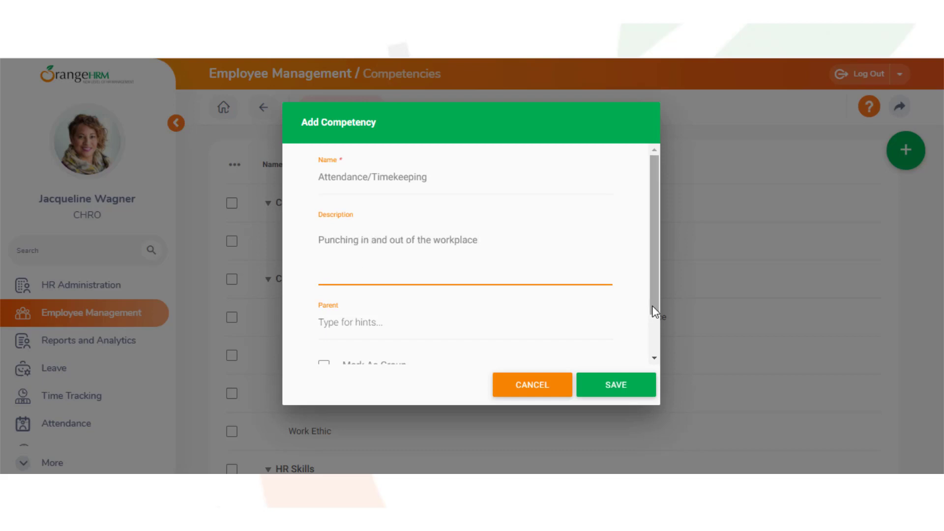
left_click_drag(653, 303, 656, 312)
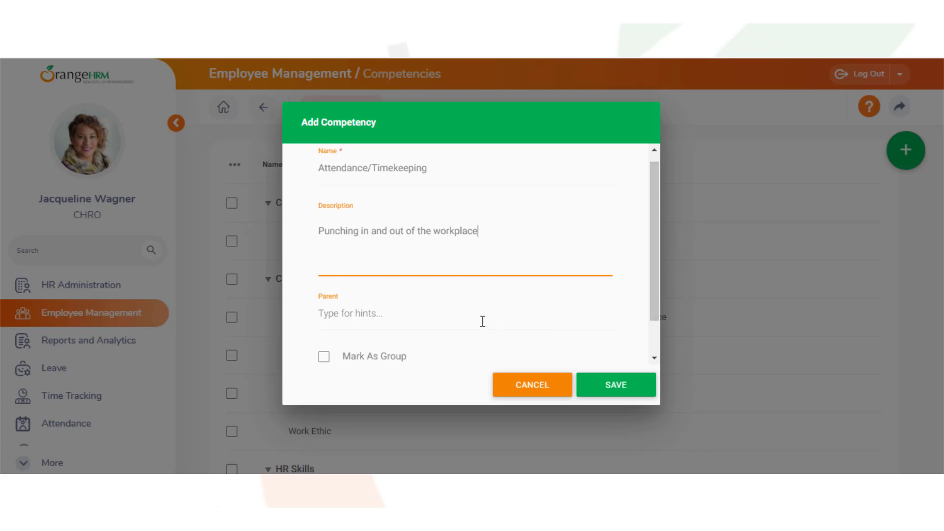
left_click(325, 314)
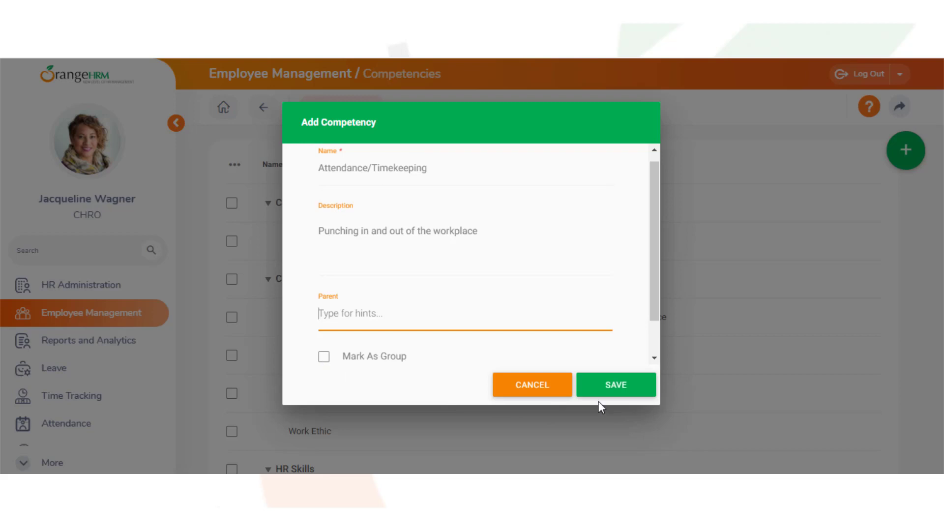
left_click(616, 391)
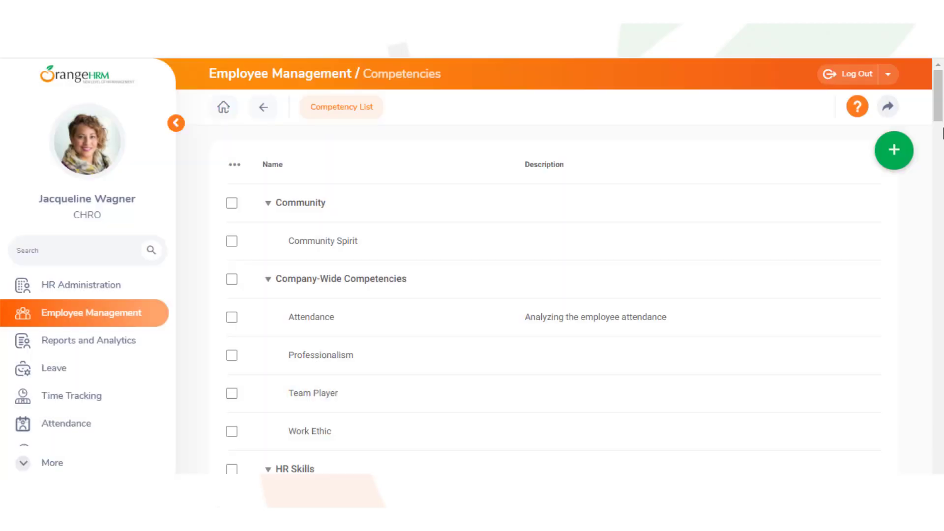
left_click_drag(938, 103, 938, 376)
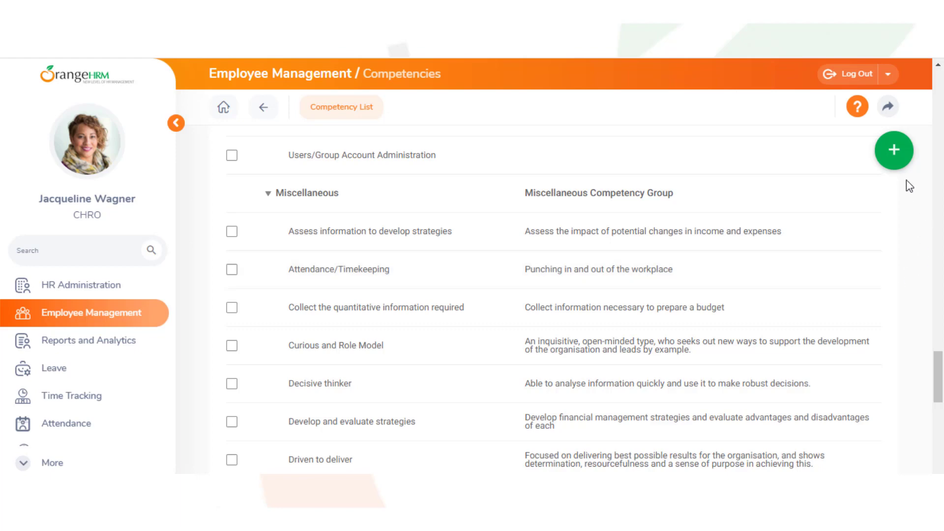
Step: Create and save a new competency group named 'Time Management'
left_click(893, 151)
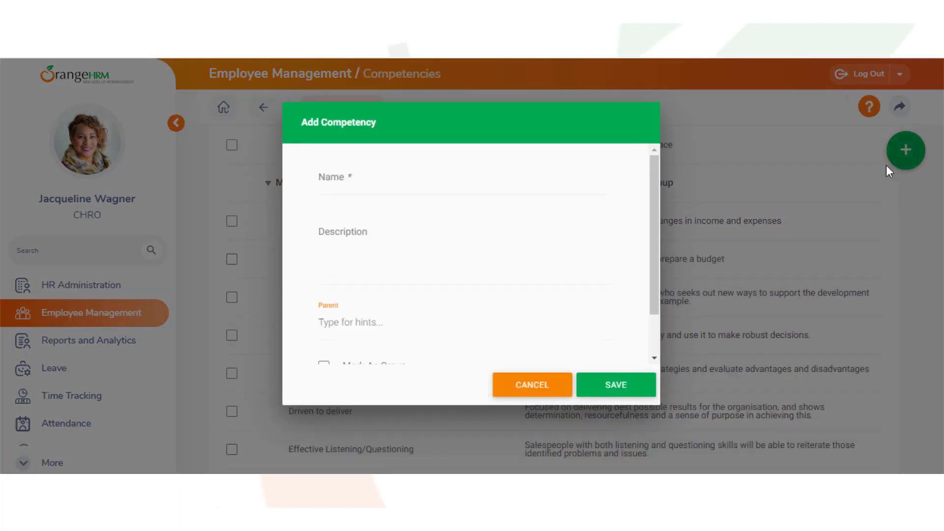
left_click(328, 179)
type("Time Management")
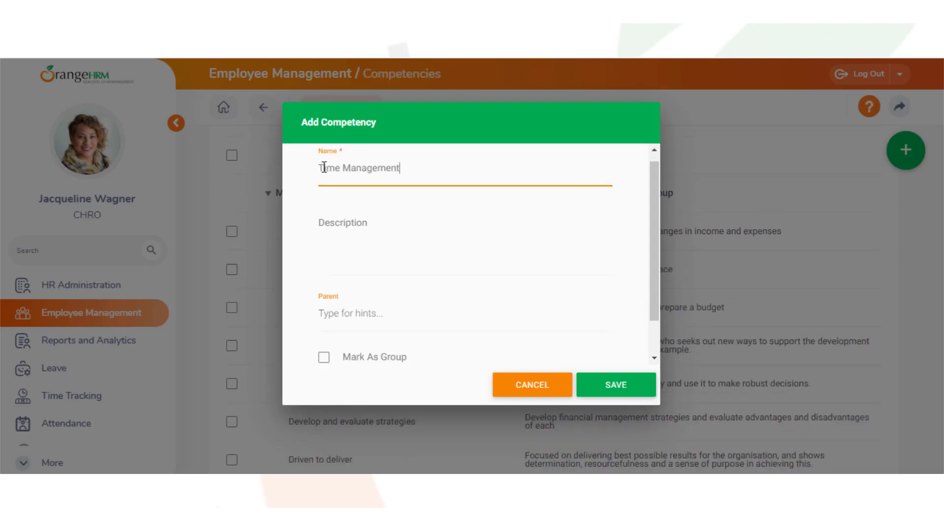
left_click(324, 356)
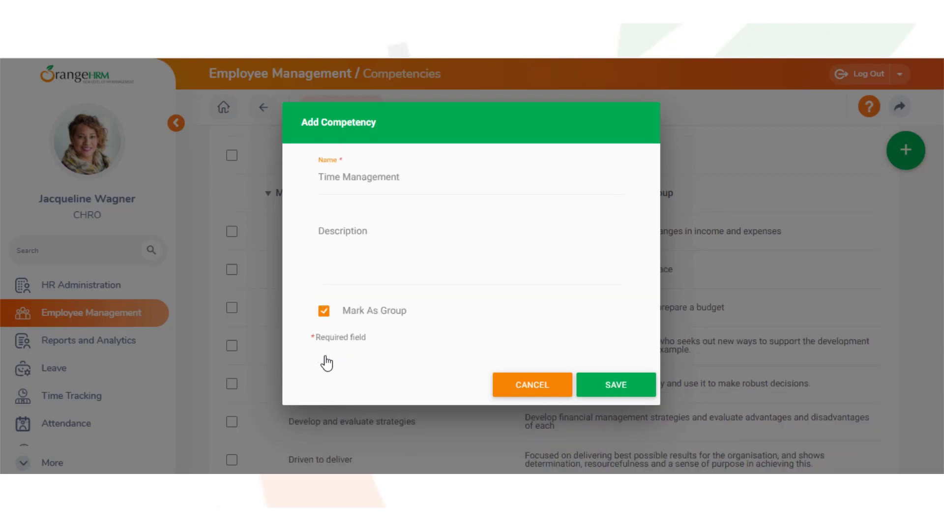
left_click(616, 384)
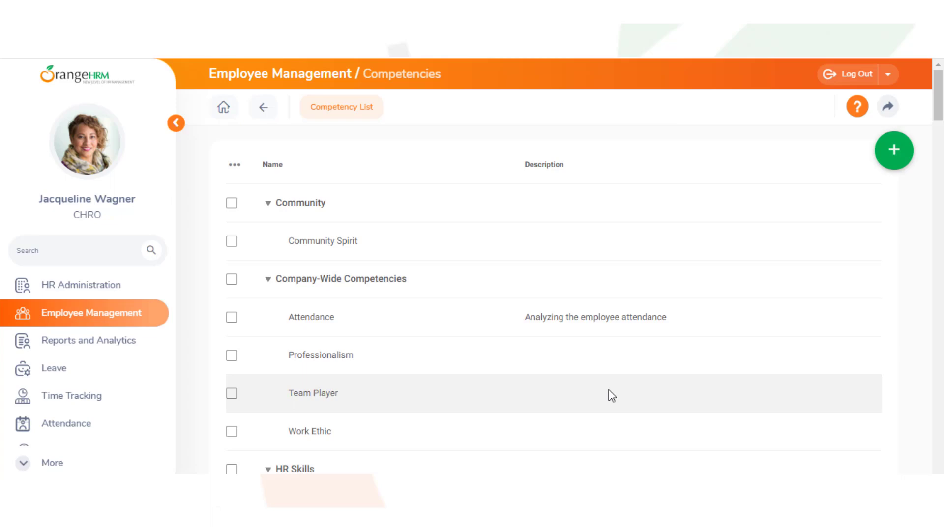
left_click_drag(938, 96, 938, 362)
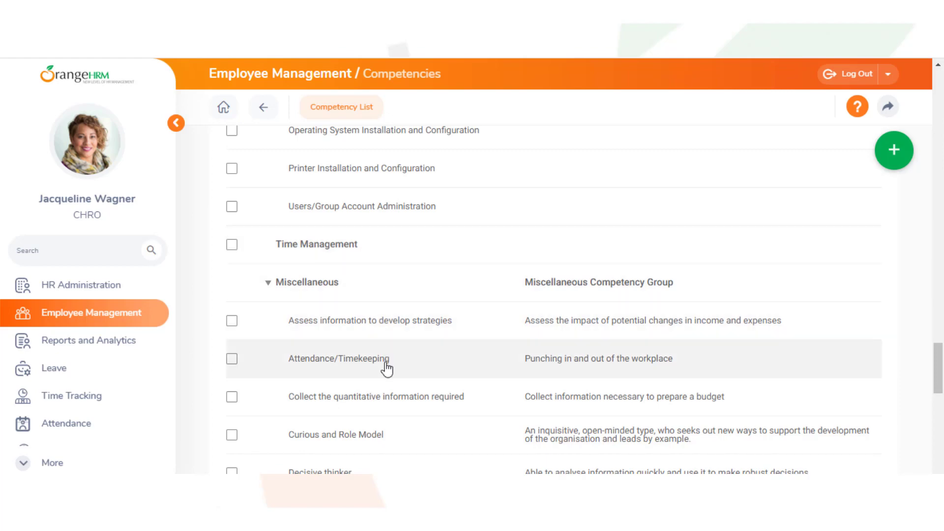
Step: Change Attendance/Timekeeping's parent from Miscellaneous to Time Management
left_click(387, 367)
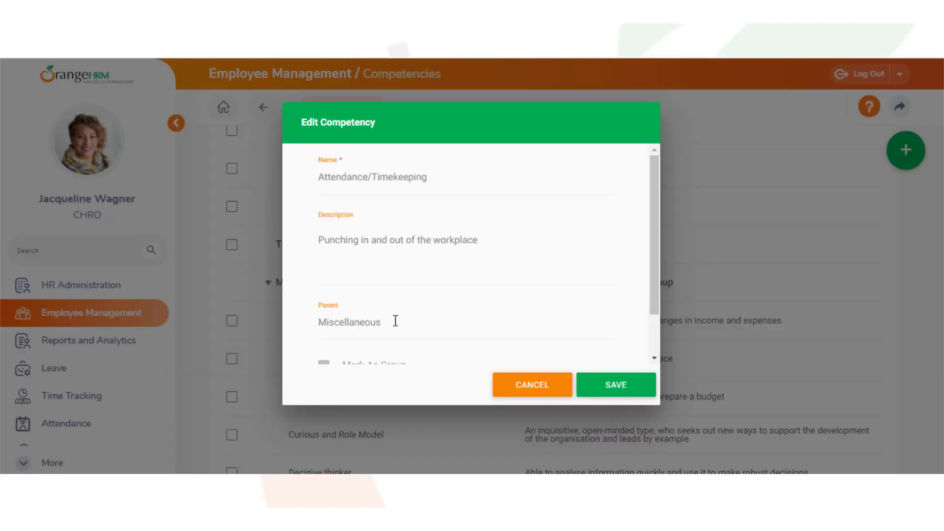
left_click_drag(395, 321, 325, 317)
type("Time Management")
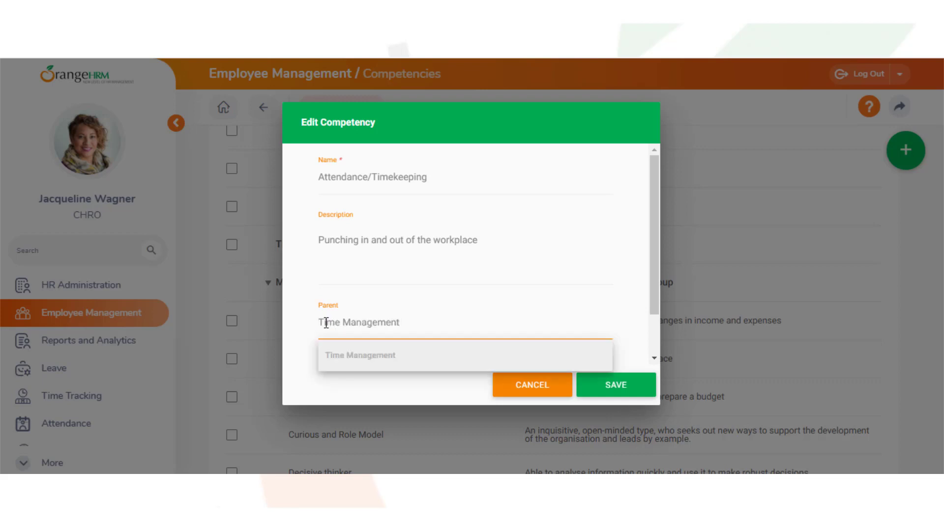
left_click(346, 358)
left_click(616, 385)
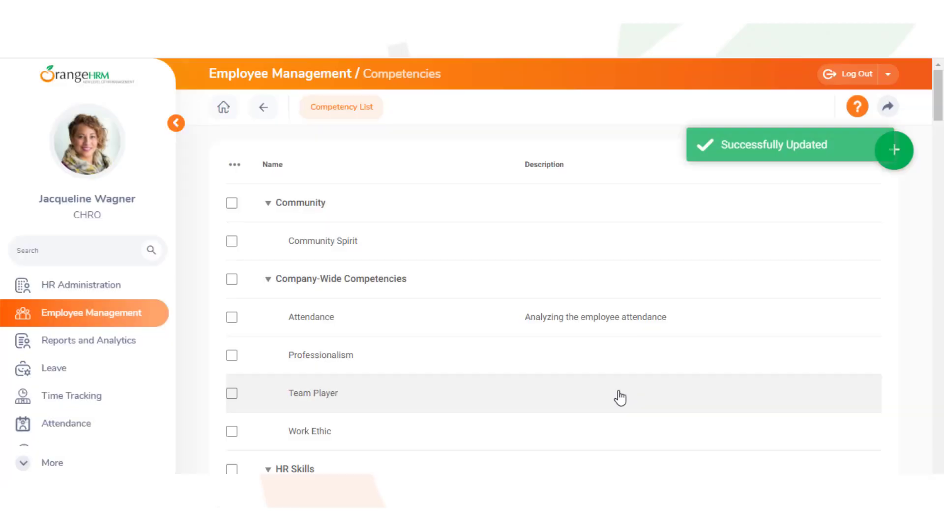
left_click_drag(939, 96, 933, 377)
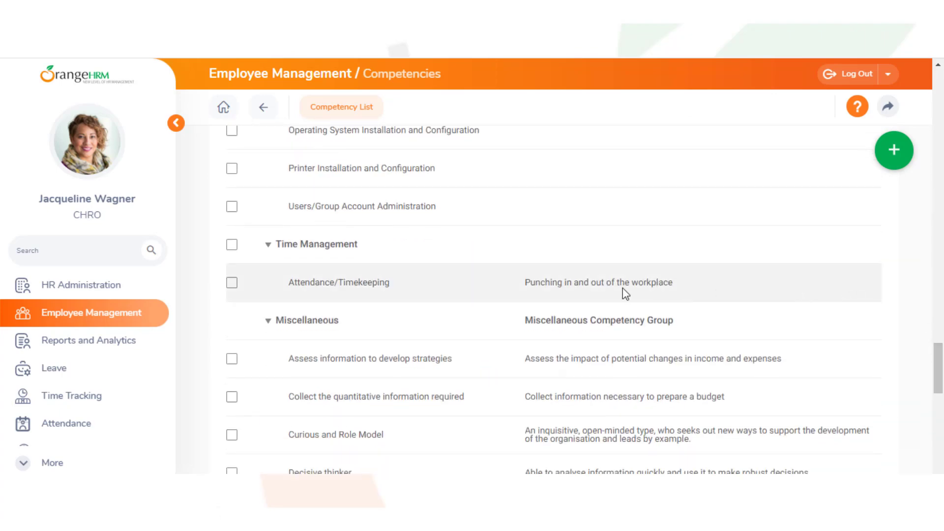